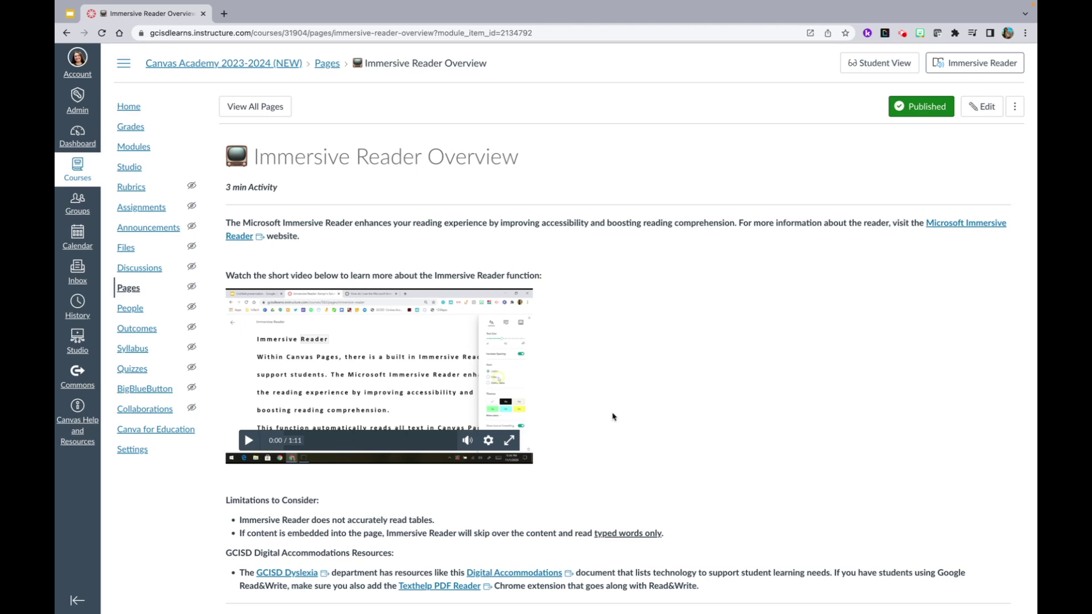
# - Launch Immersive Reader for the Immersive Reader Overview page from its top-right button
pyautogui.click(992, 70)
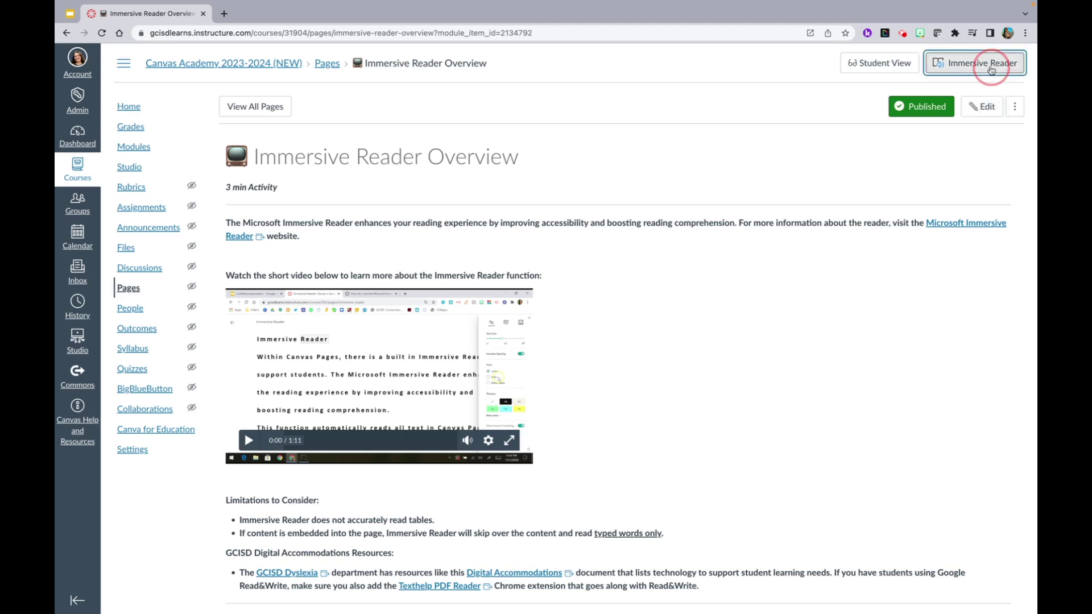
pyautogui.click(950, 63)
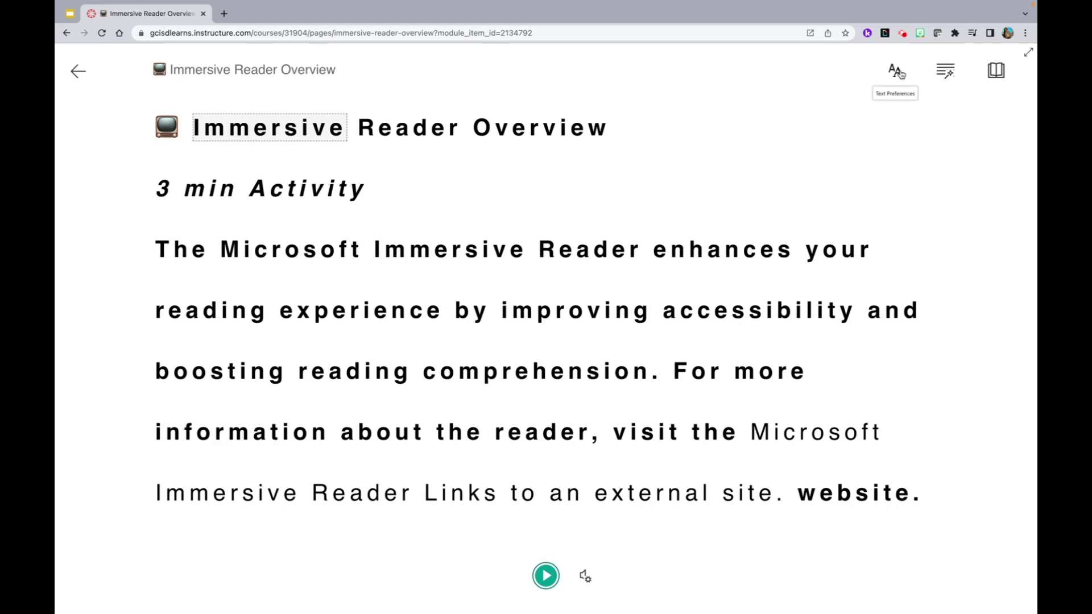
# - In Text Preferences, set text size to 48 and turn on increased spacing
pyautogui.click(901, 73)
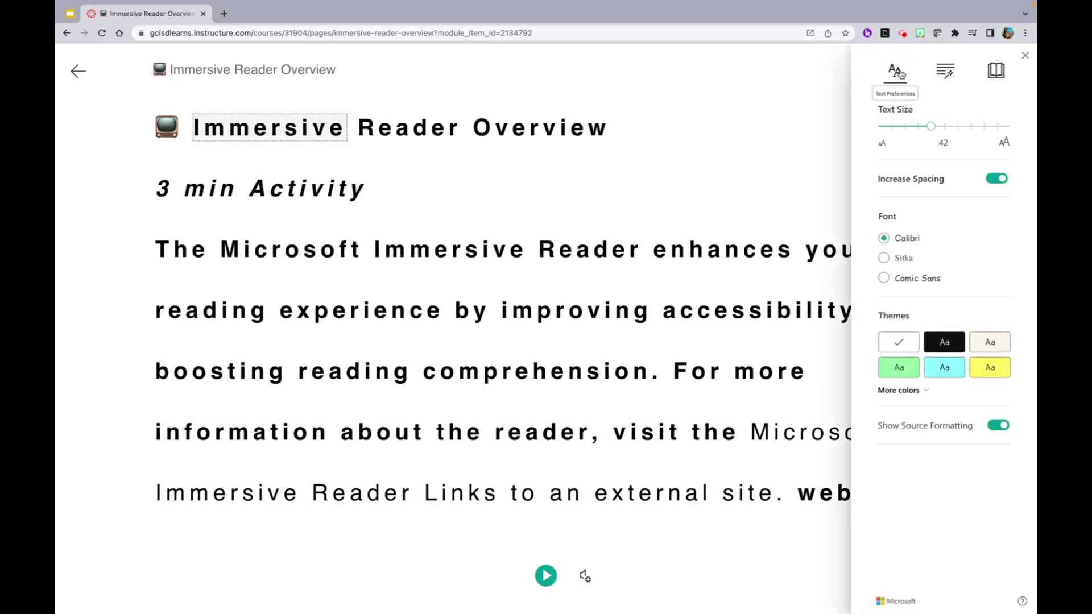
pyautogui.moveTo(928, 128)
pyautogui.mouseDown()
pyautogui.moveTo(906, 131)
pyautogui.moveTo(945, 128)
pyautogui.mouseUp()
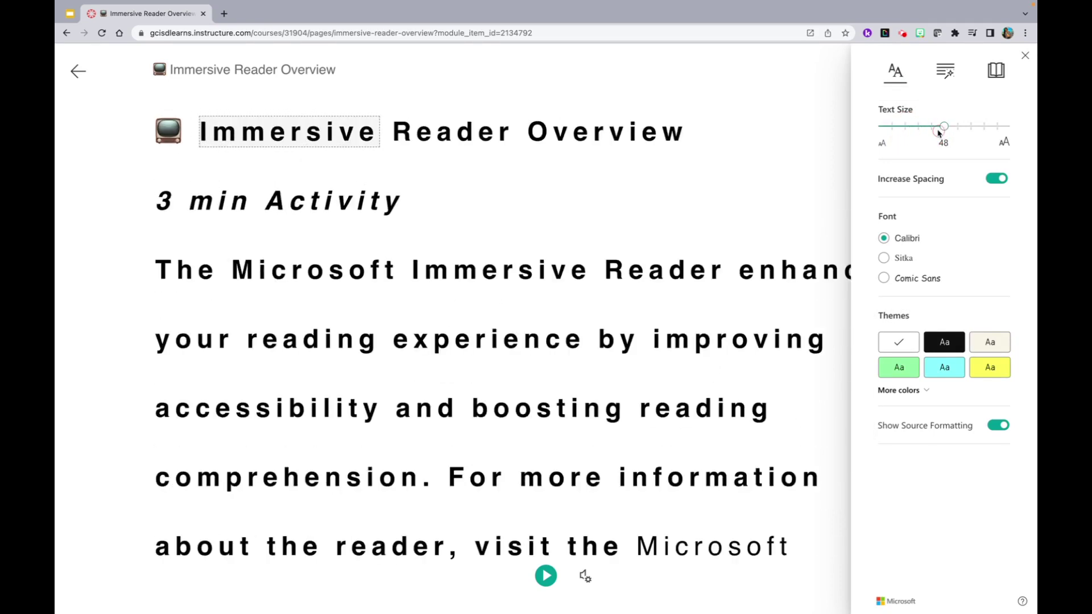
pyautogui.click(995, 179)
pyautogui.click(995, 180)
# - Try Sitka, Comic Sans, dark, sepia and green themes, then settle on Calibri, white, and source formatting on
pyautogui.click(885, 258)
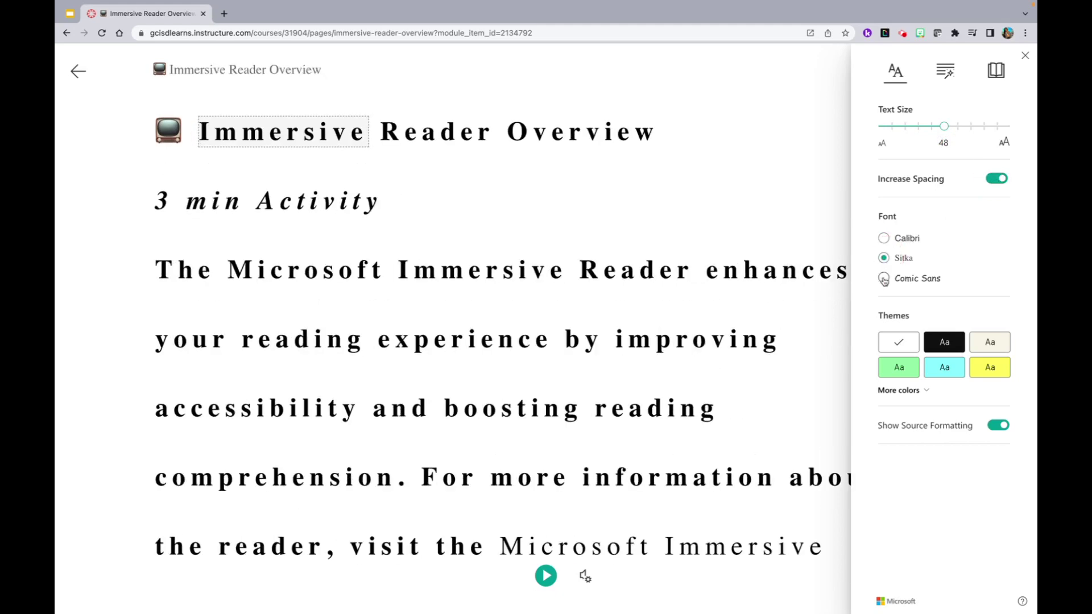
pyautogui.click(883, 279)
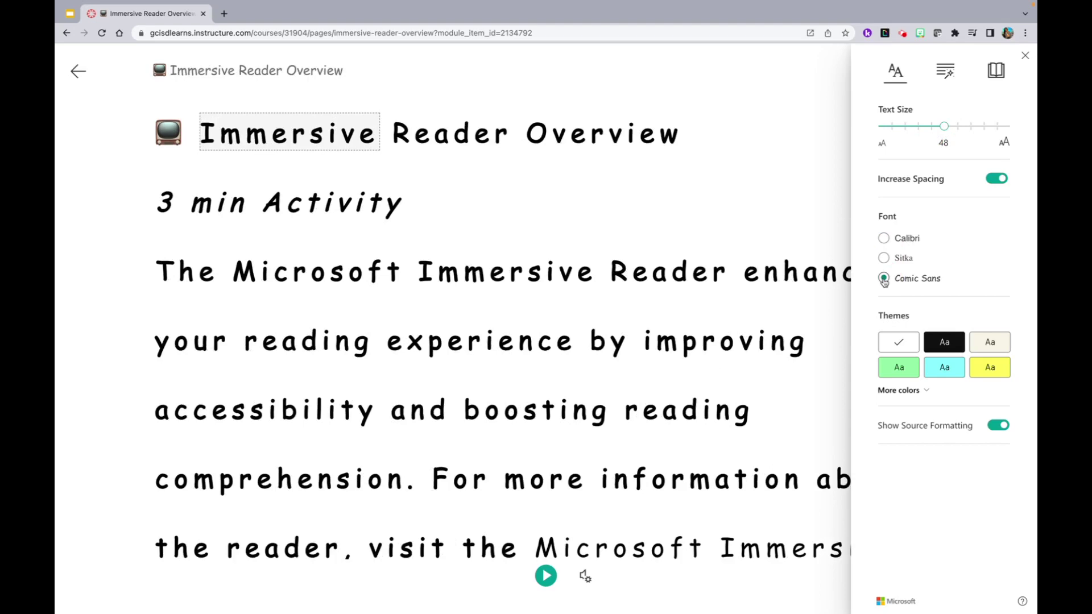
pyautogui.click(883, 238)
pyautogui.click(933, 348)
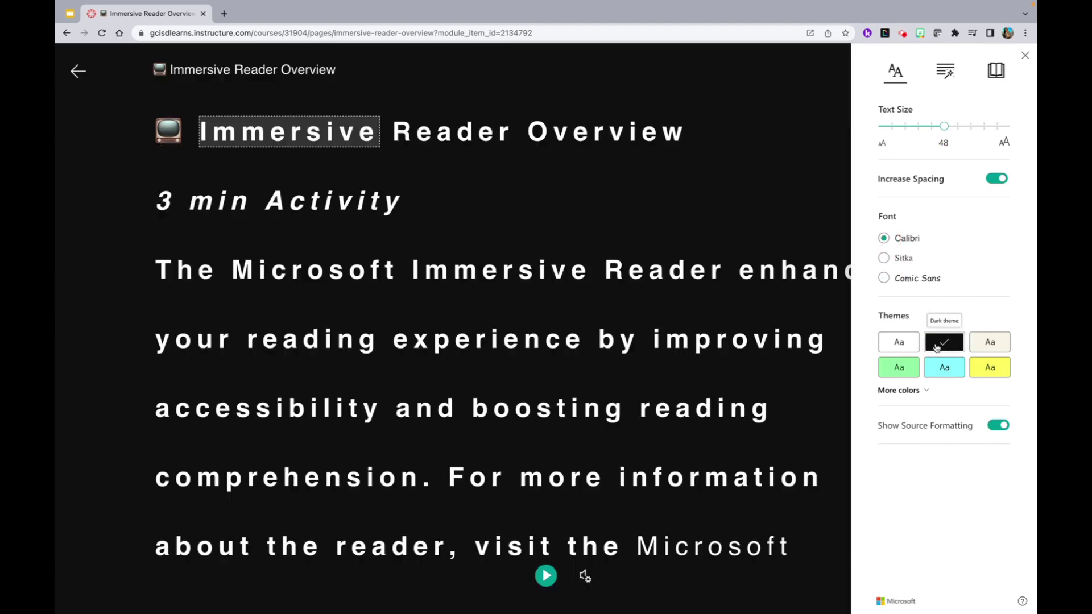
pyautogui.click(984, 346)
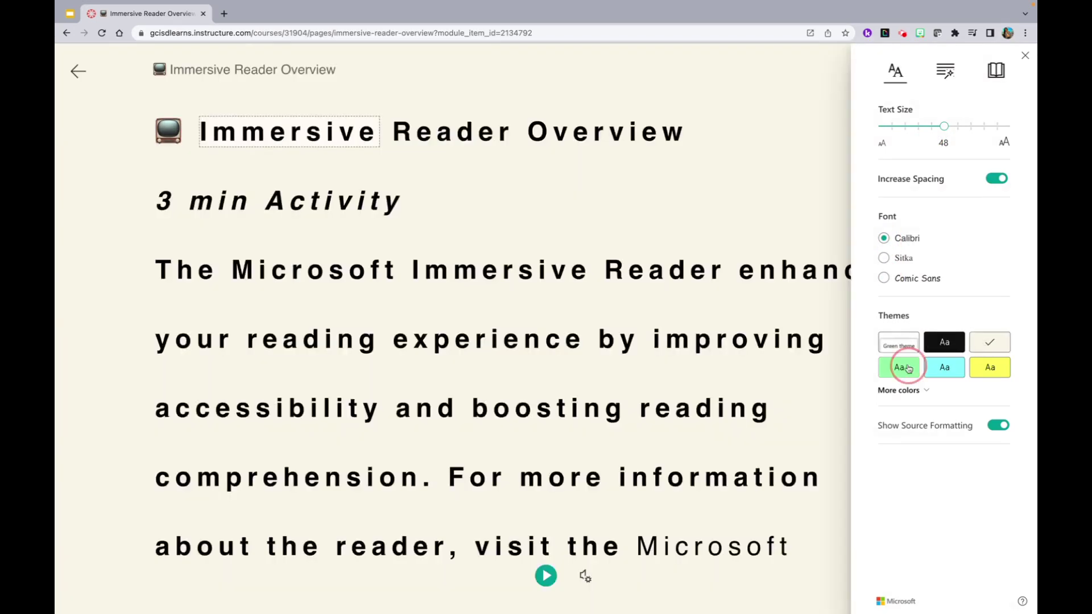
pyautogui.click(904, 367)
pyautogui.click(911, 342)
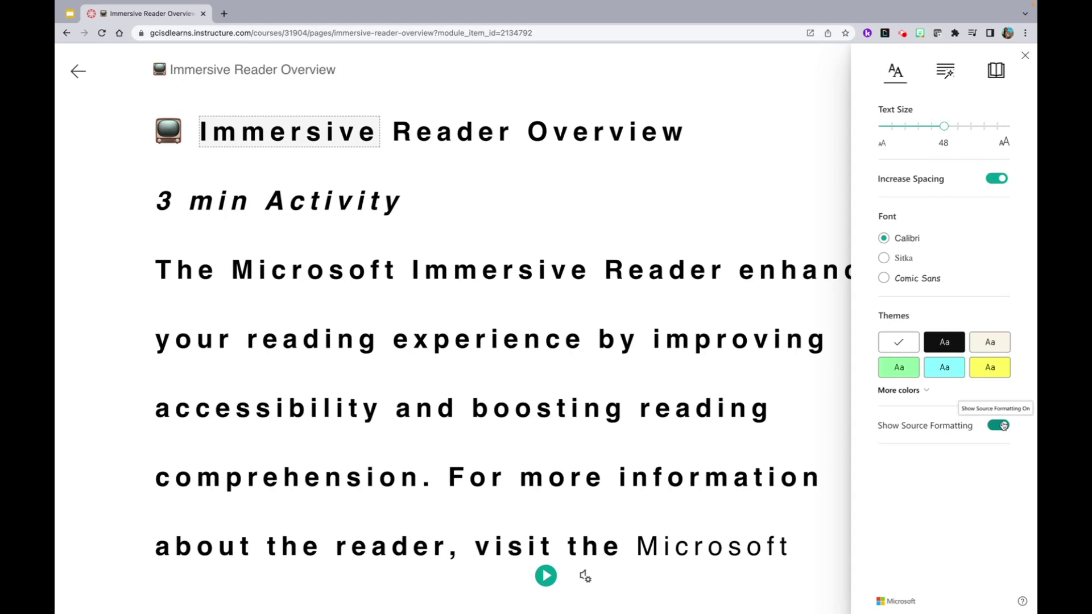
pyautogui.click(1004, 426)
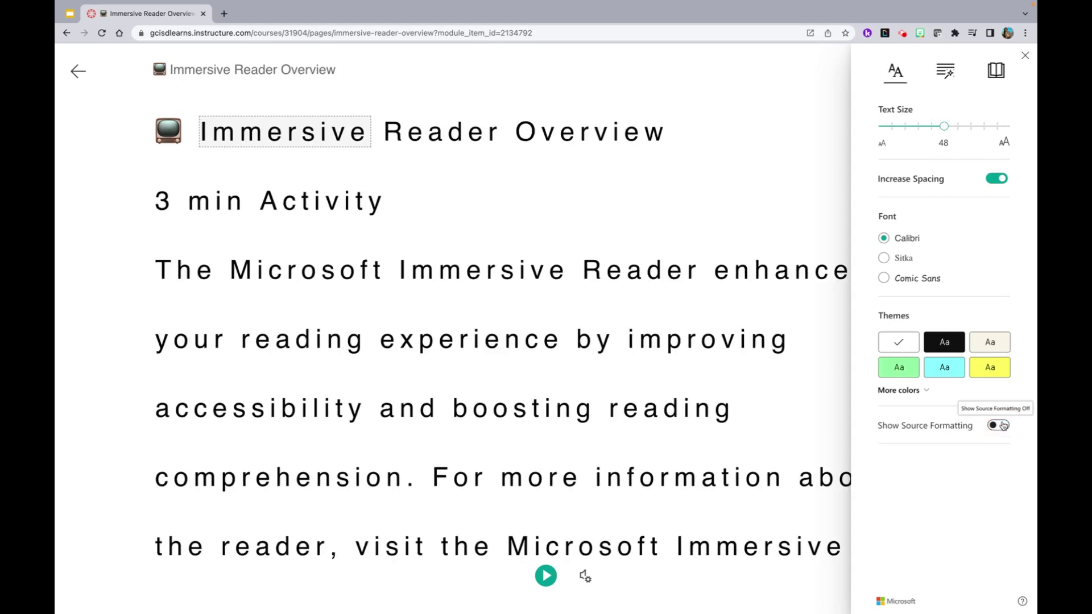
pyautogui.click(1004, 426)
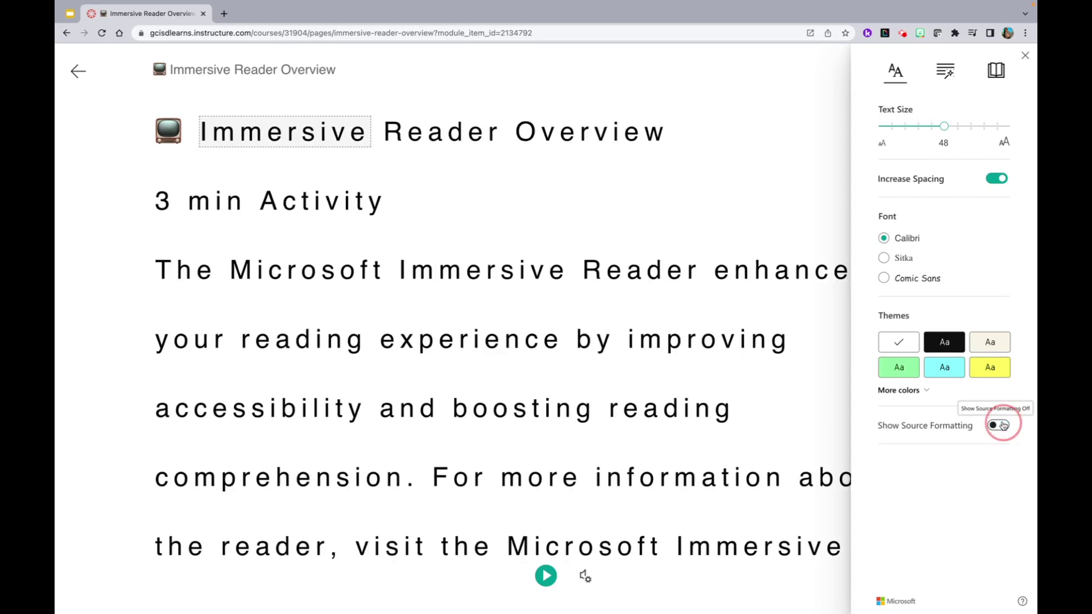
# - In Grammar Options, briefly toggle syllables, nouns, verbs, adjectives and adverbs on and off
pyautogui.click(946, 70)
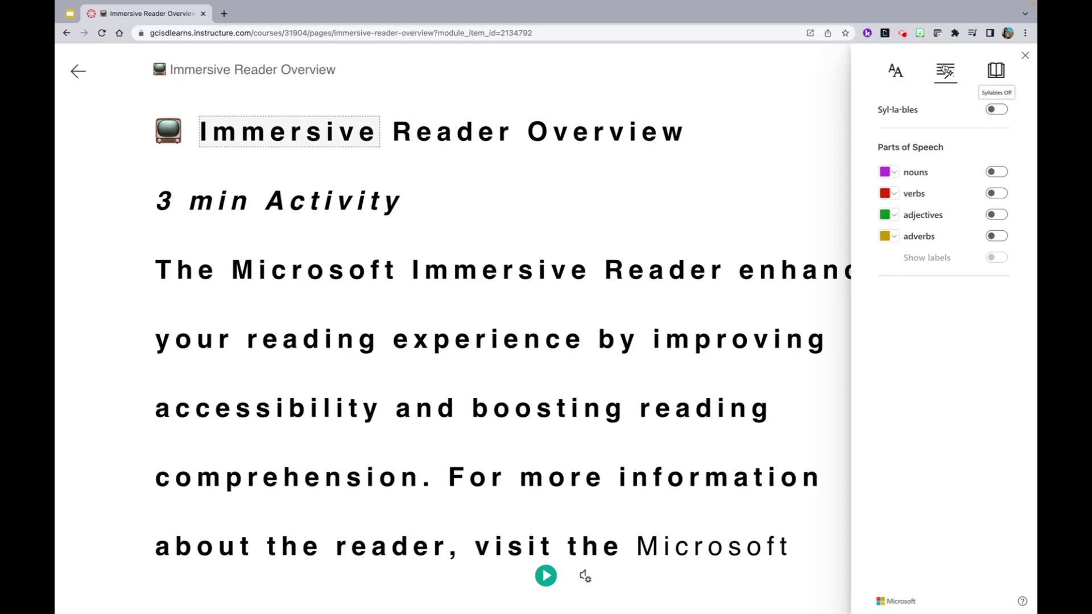
pyautogui.click(998, 111)
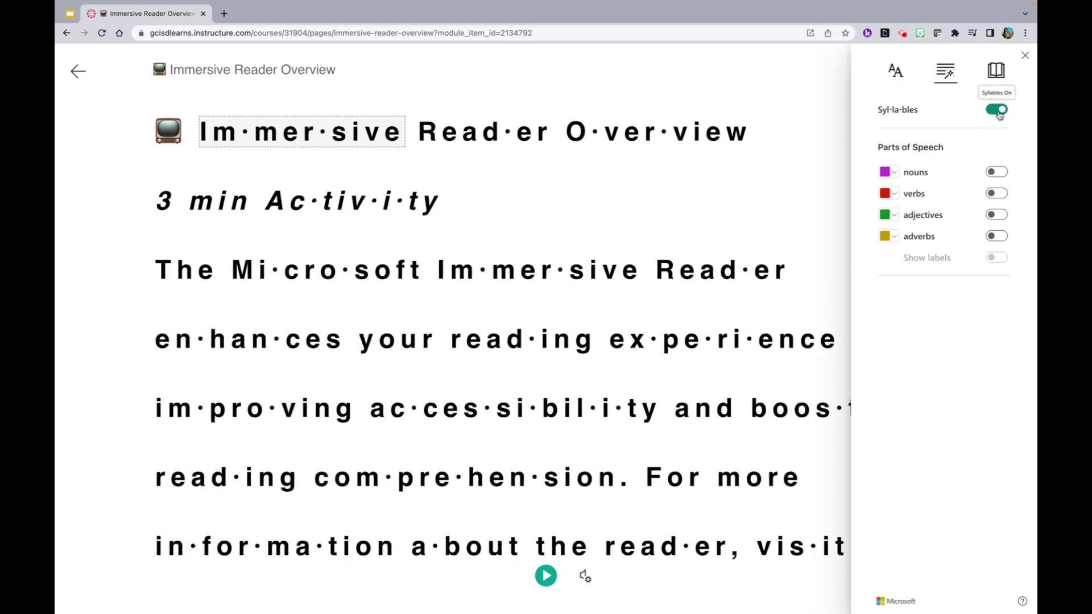
pyautogui.click(999, 111)
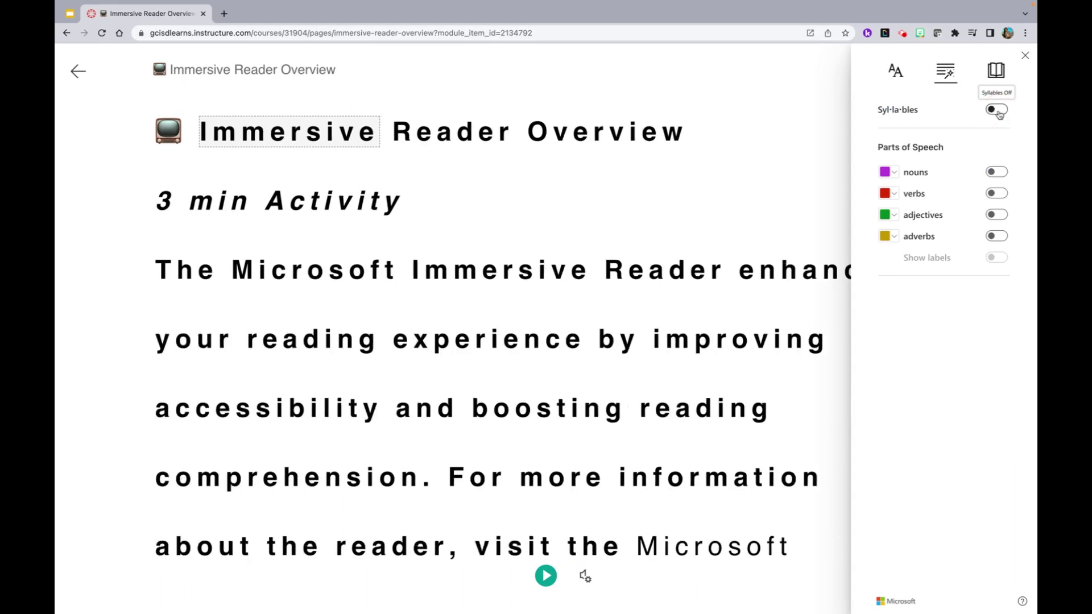
pyautogui.click(995, 172)
pyautogui.click(995, 173)
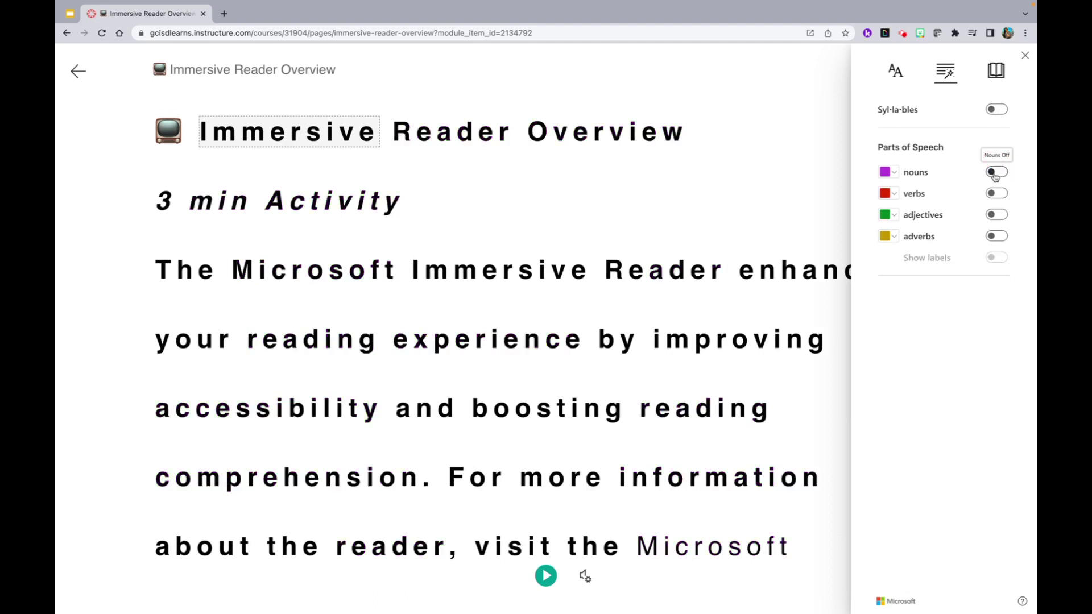
pyautogui.click(996, 194)
pyautogui.click(996, 194)
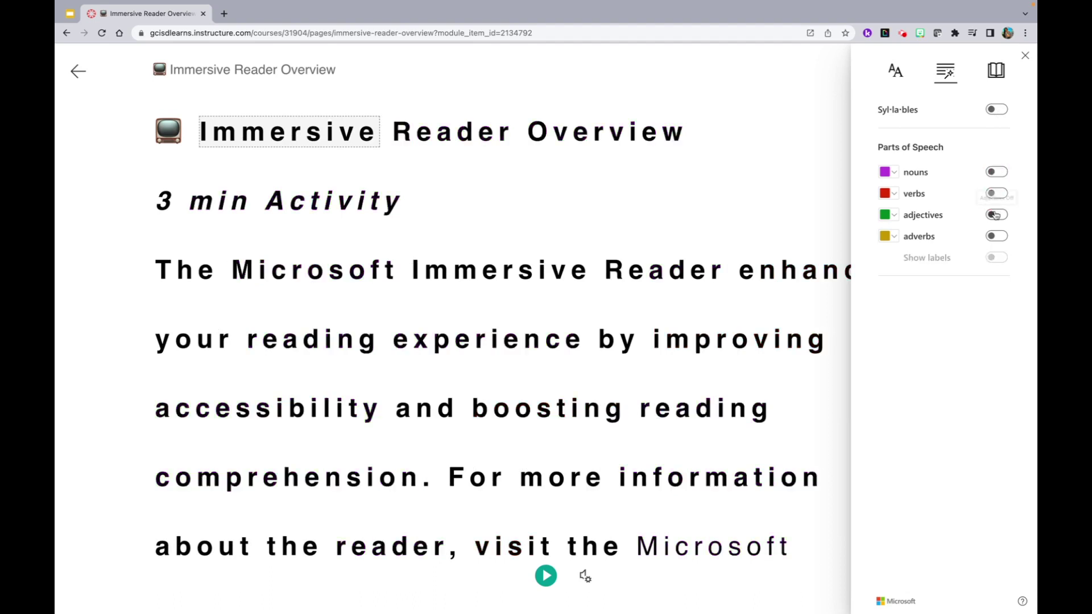
pyautogui.click(996, 215)
pyautogui.click(996, 215)
pyautogui.click(997, 236)
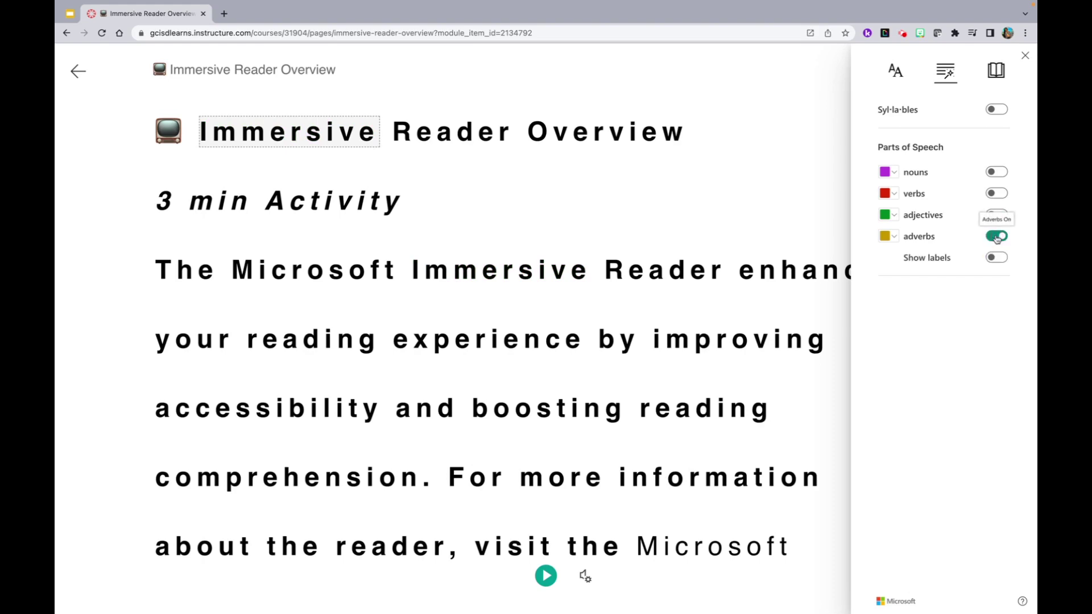
pyautogui.click(996, 236)
pyautogui.click(996, 172)
pyautogui.click(996, 172)
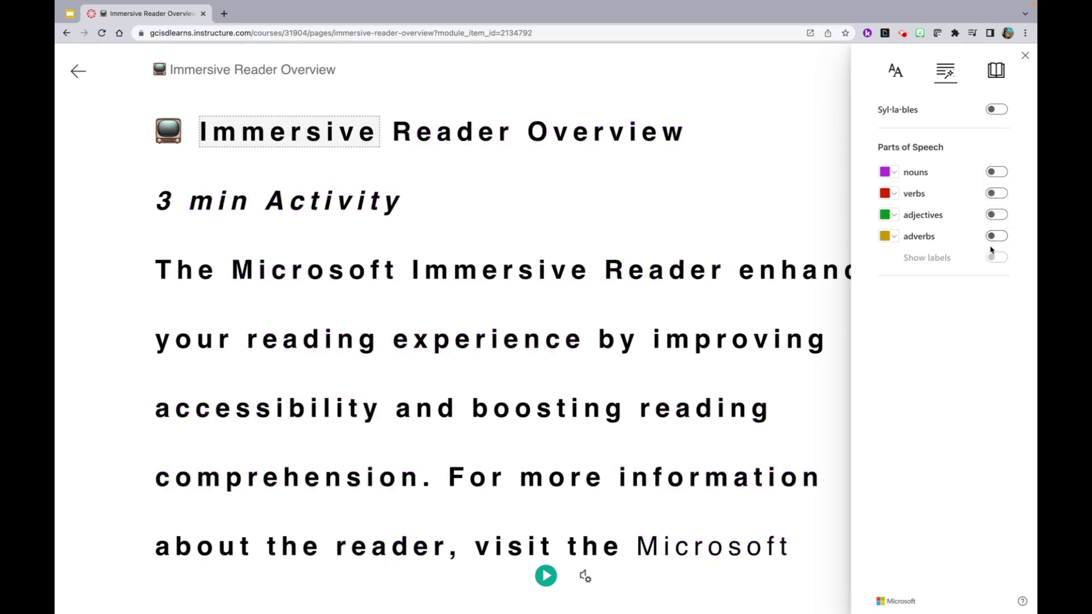
# - Colour nouns purple with 'n.' labels, recolour them dark blue, then turn noun highlighting off
pyautogui.click(996, 173)
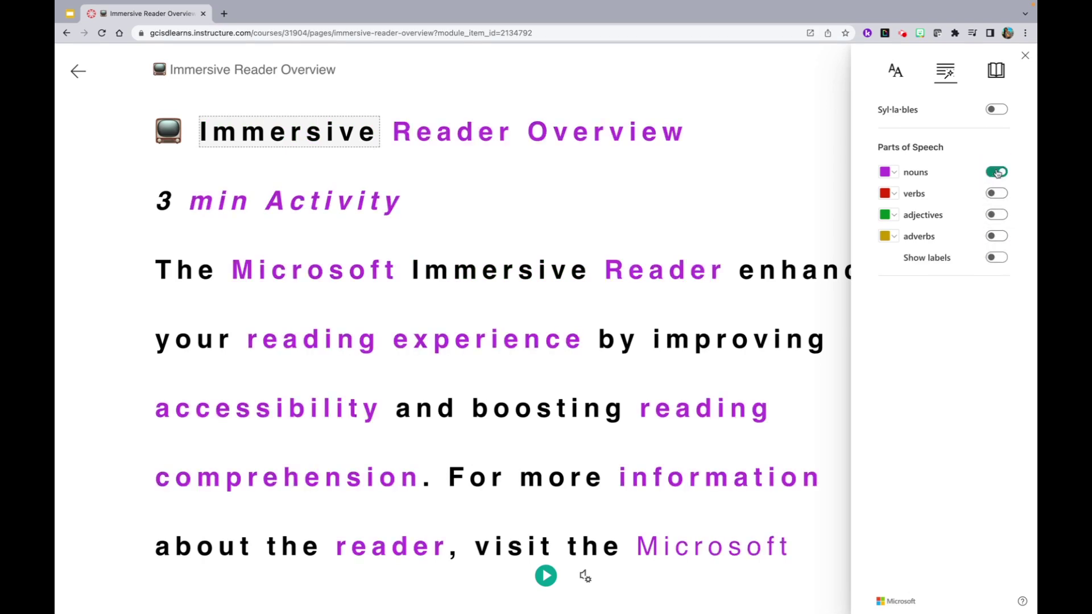
pyautogui.click(996, 258)
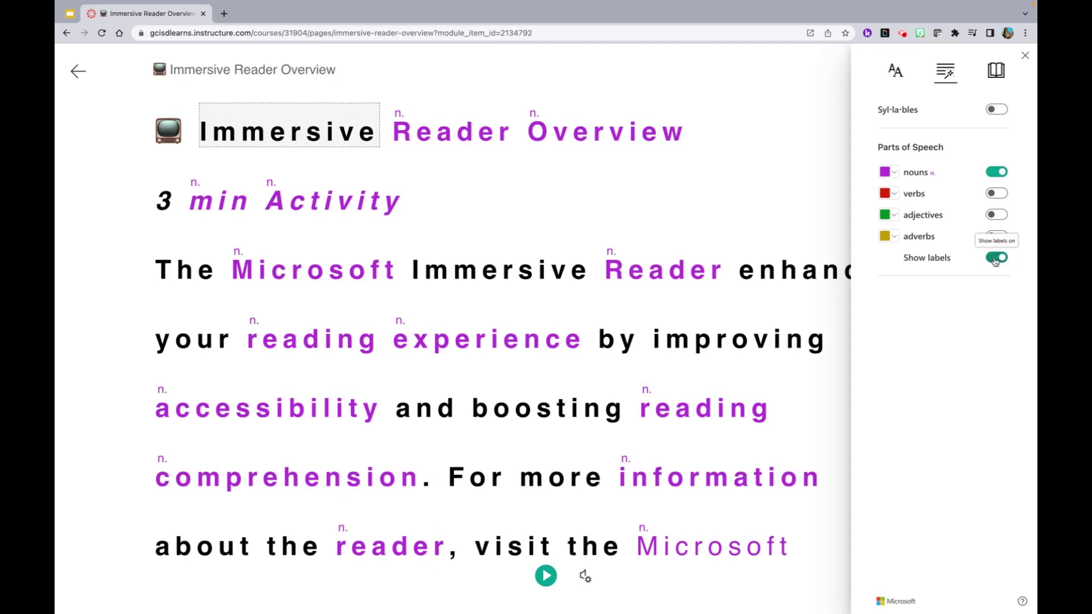
pyautogui.click(998, 193)
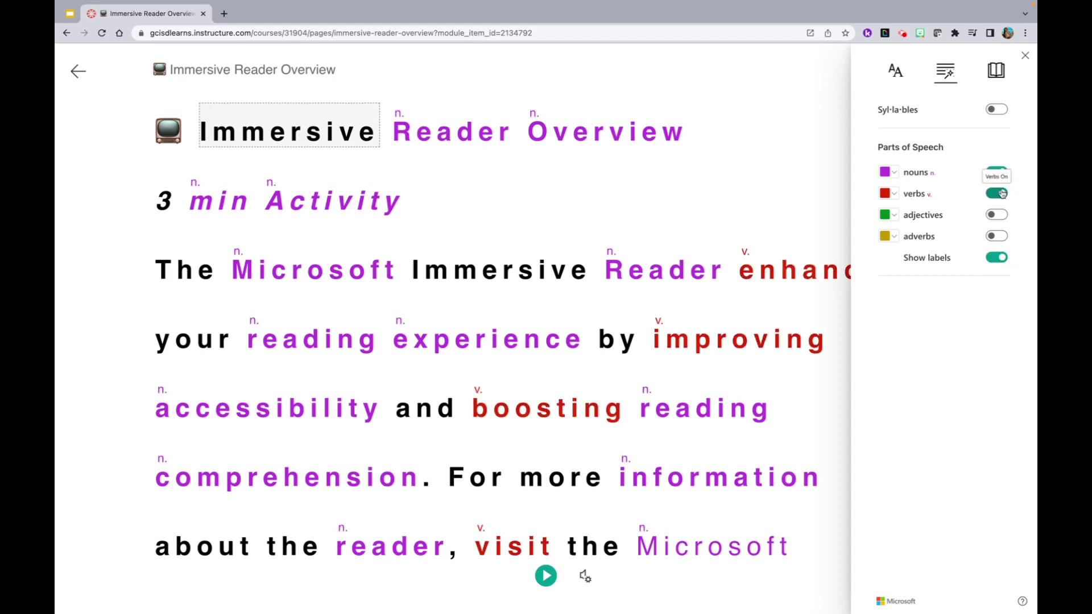
pyautogui.click(1002, 194)
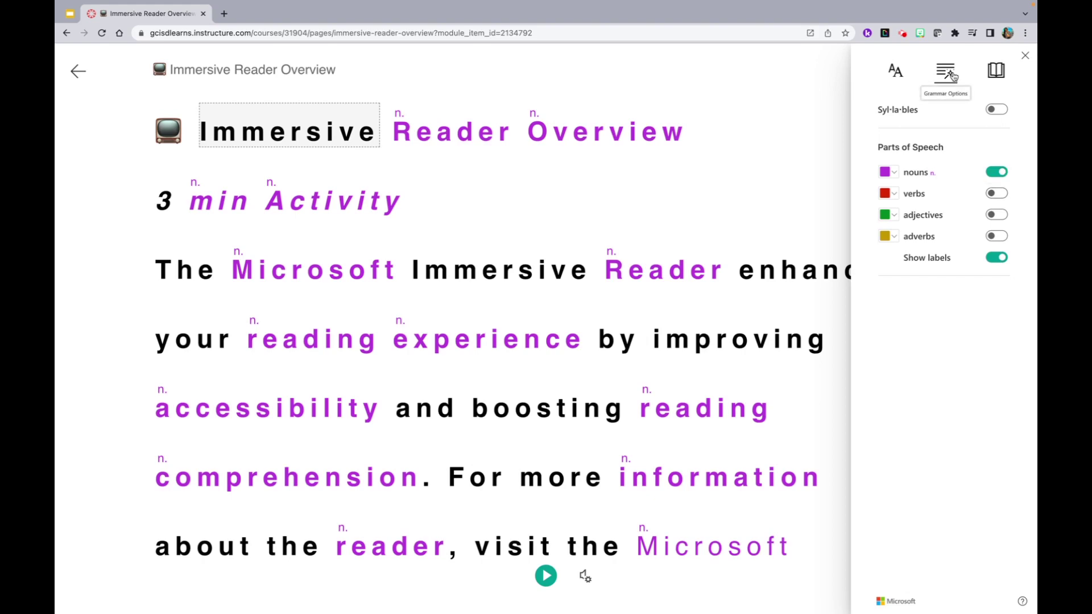
pyautogui.click(896, 173)
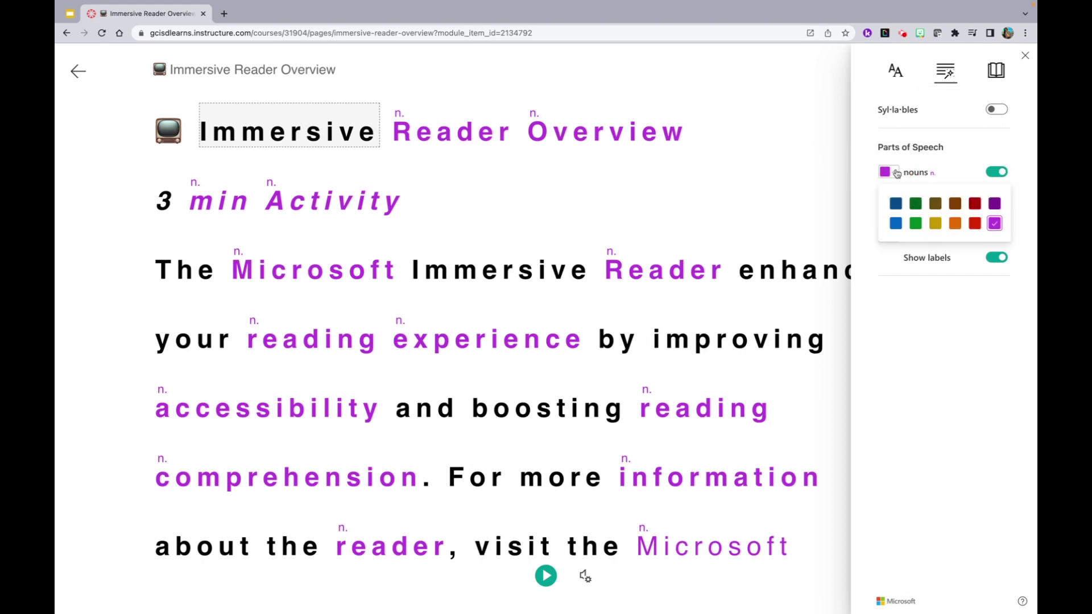
pyautogui.click(895, 203)
pyautogui.click(886, 171)
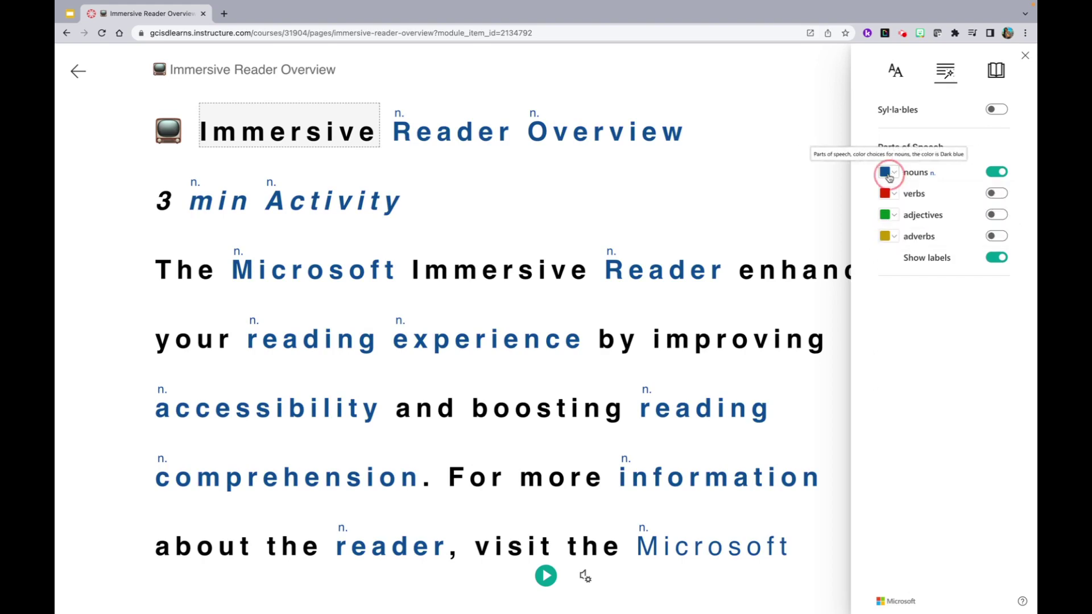
pyautogui.click(997, 172)
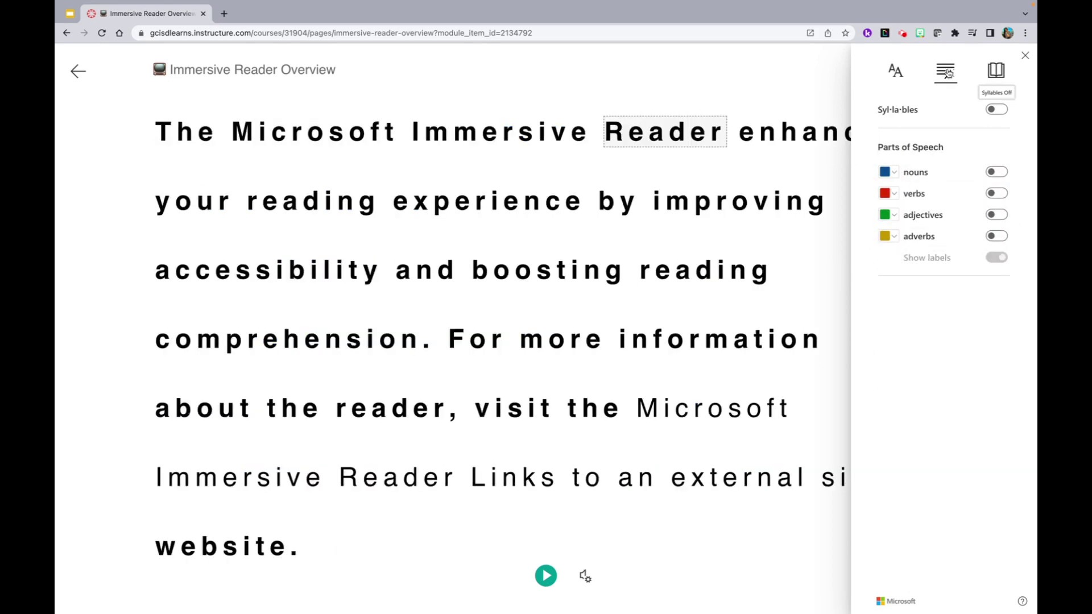
# - In Reading Preferences, try one-line and three-line Line Focus, then turn Line Focus off
pyautogui.click(996, 72)
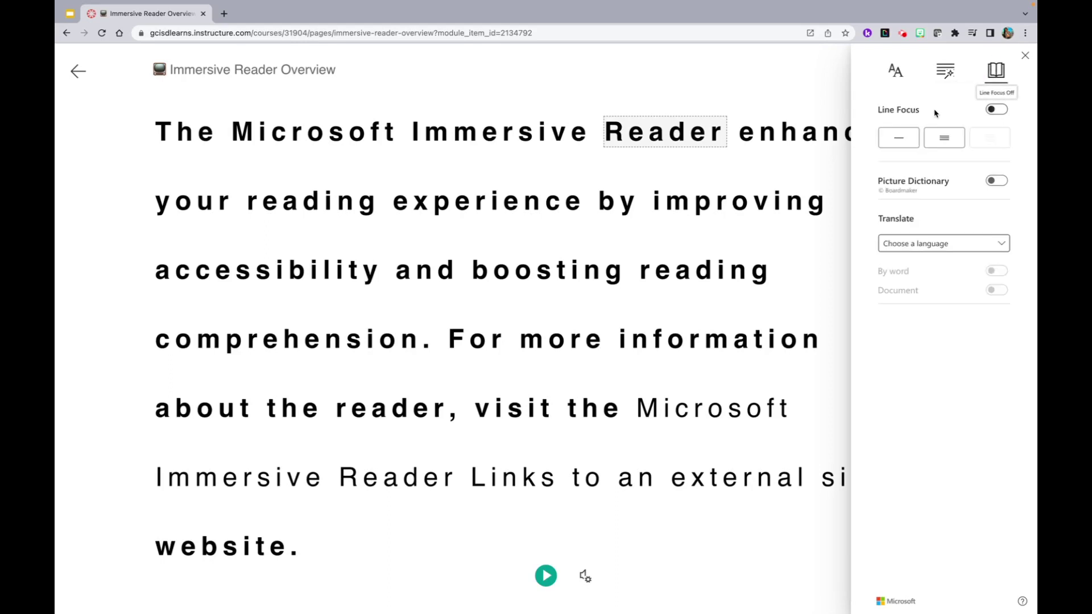
pyautogui.click(898, 140)
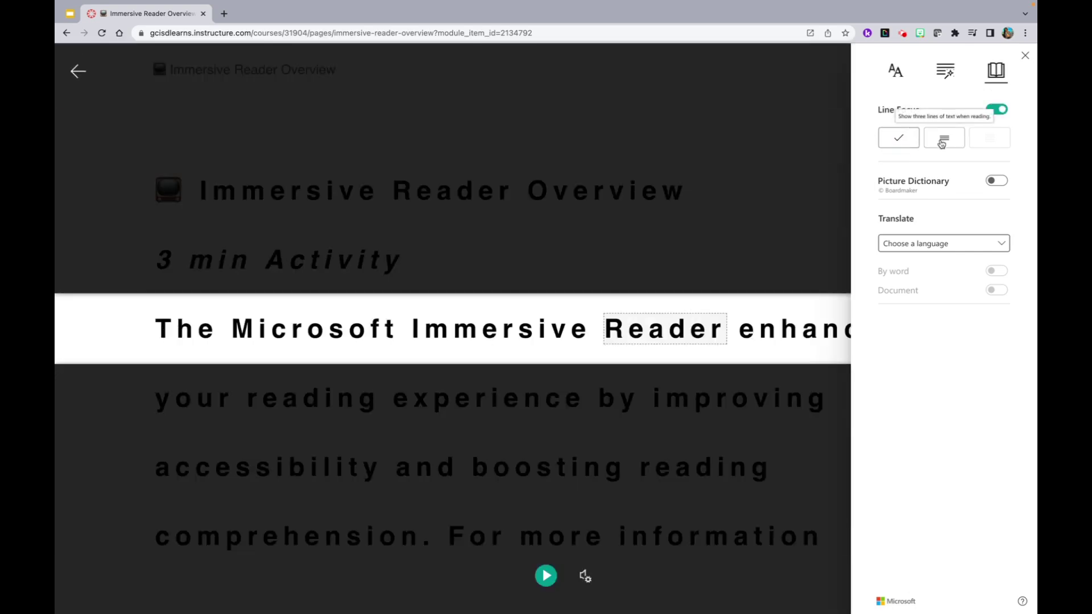
pyautogui.click(943, 140)
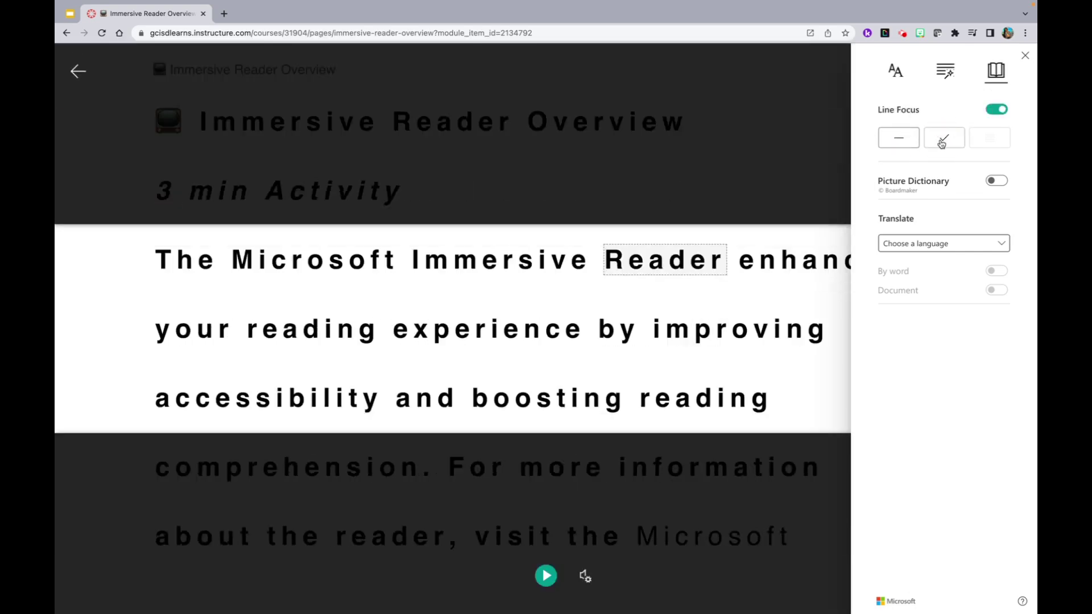
pyautogui.click(899, 140)
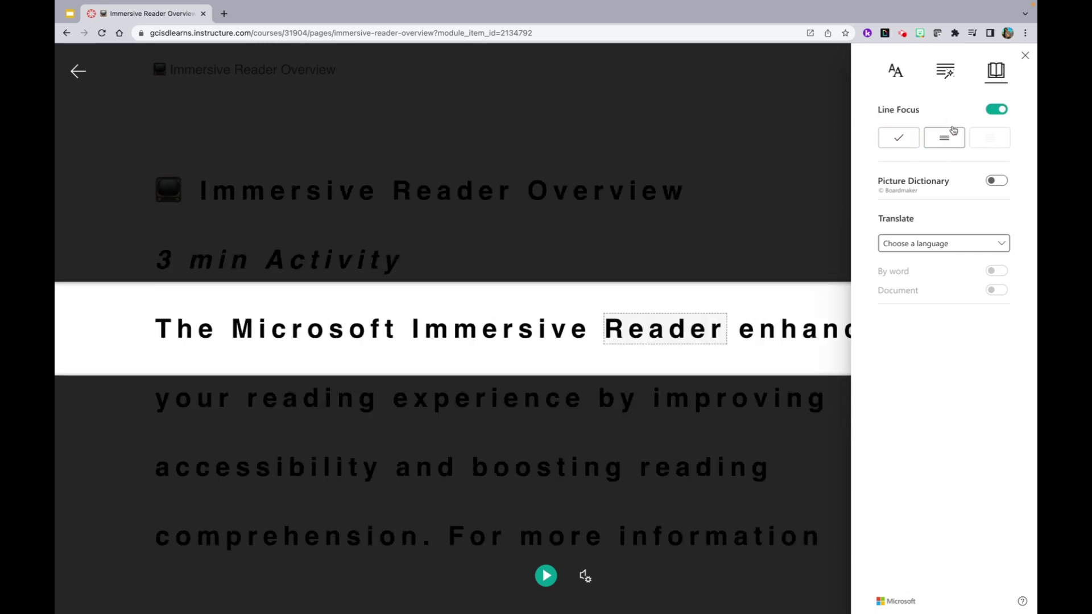
pyautogui.click(998, 111)
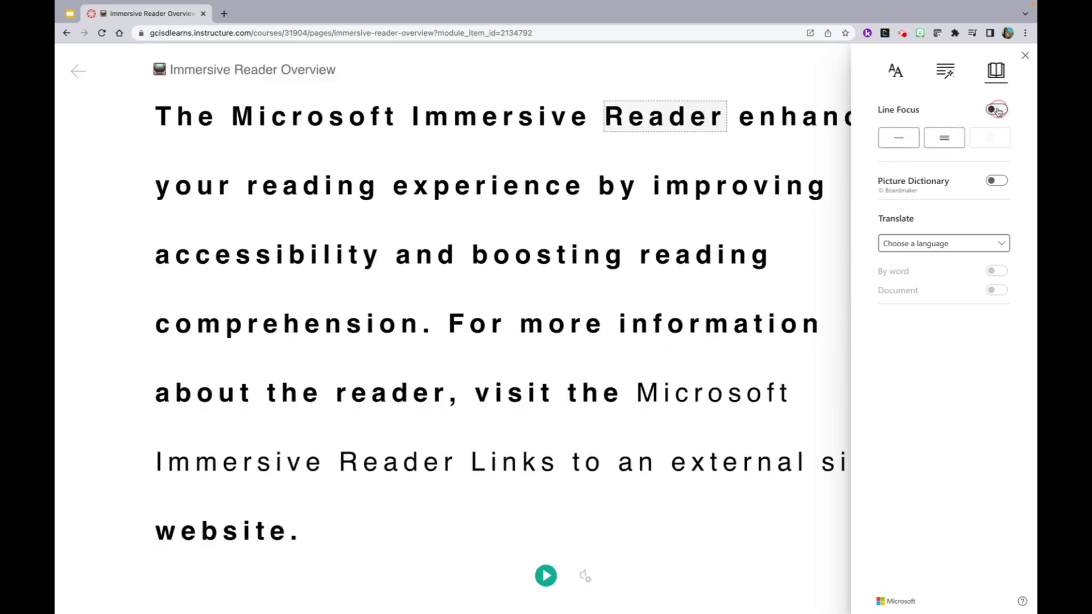
# - Enable Picture Dictionary, view and hear the pictures for 'website', then close the popup
pyautogui.click(994, 182)
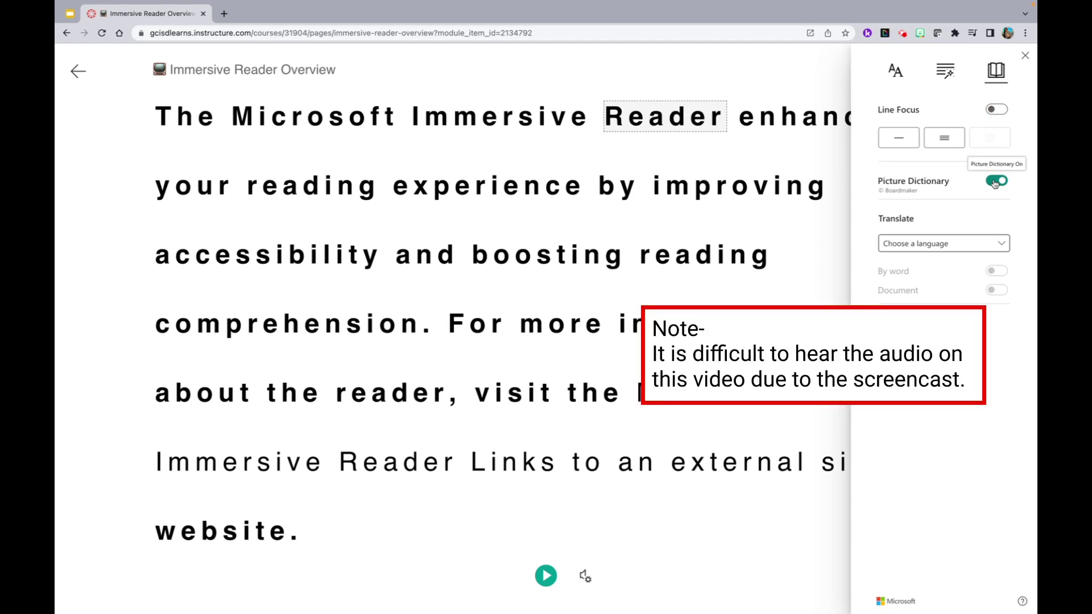
pyautogui.click(199, 537)
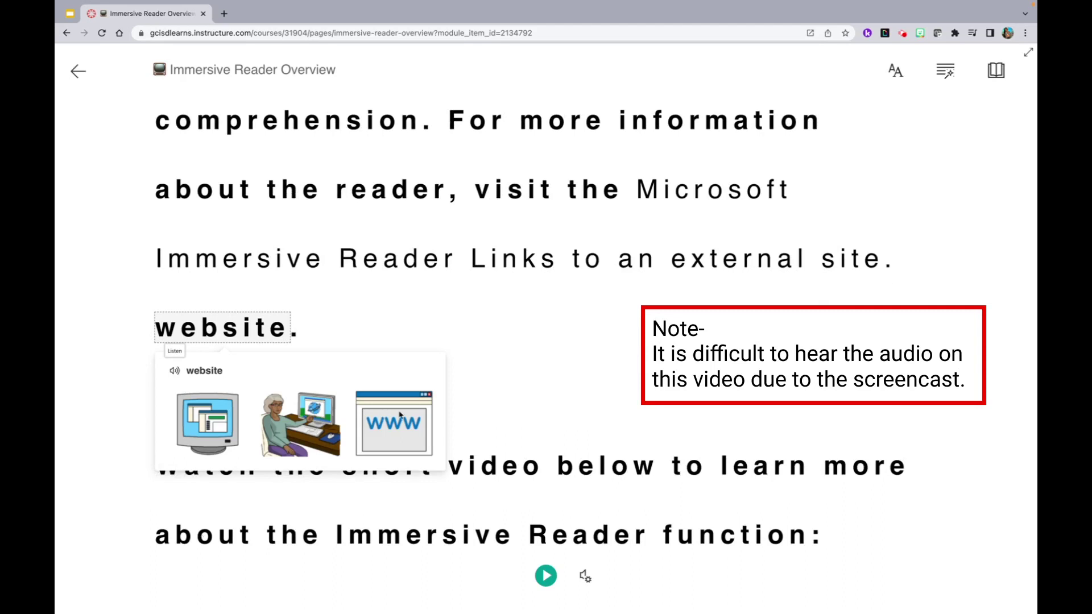
pyautogui.click(176, 372)
pyautogui.click(383, 327)
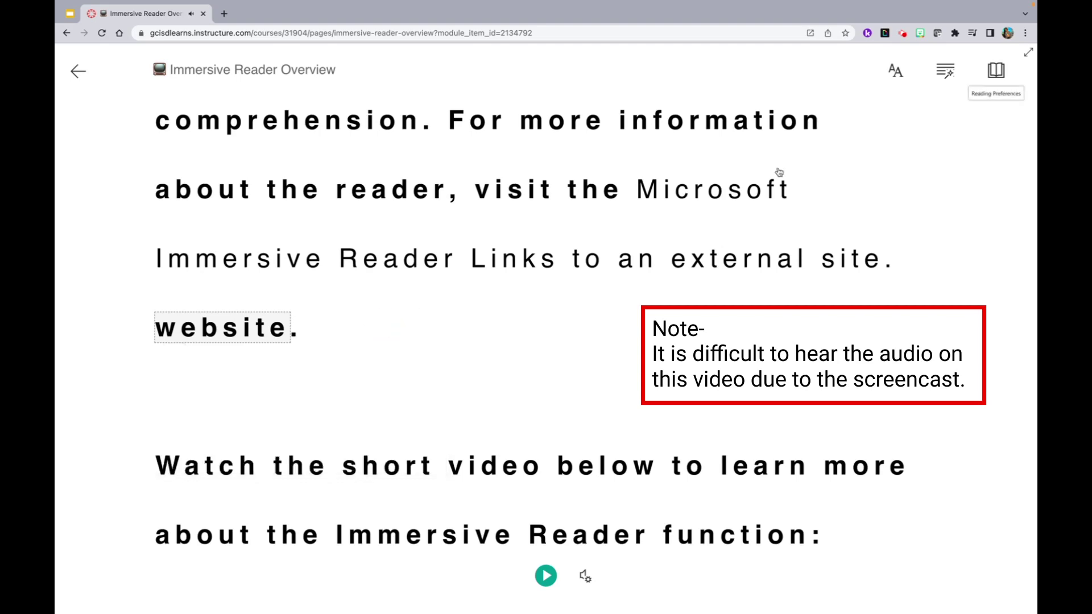
# - Set translation to Spanish (Mexico) and look up and hear 'website' in Spanish
pyautogui.click(996, 70)
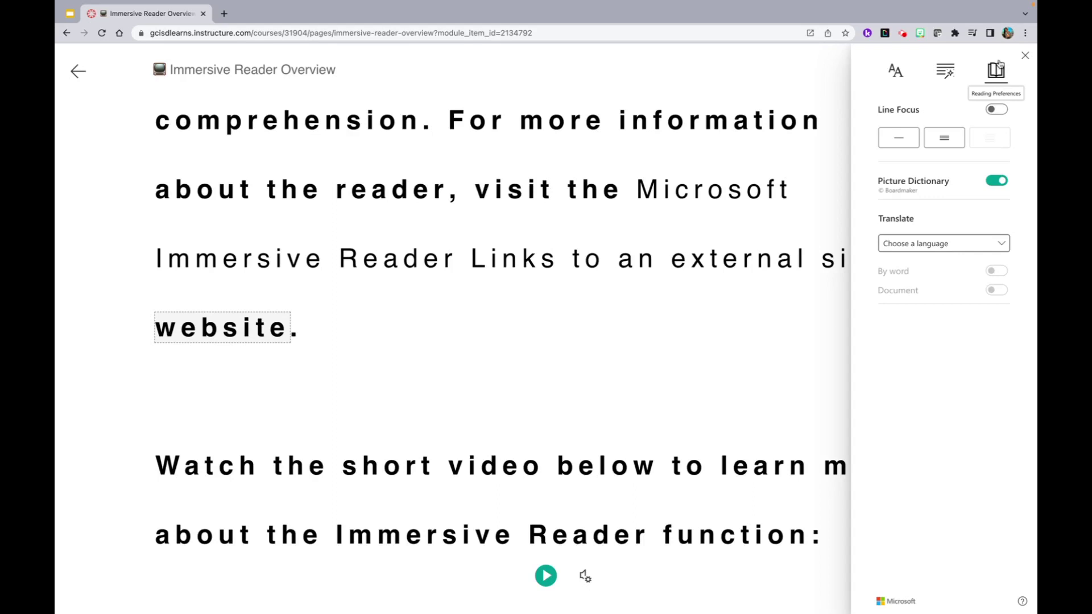
pyautogui.click(927, 246)
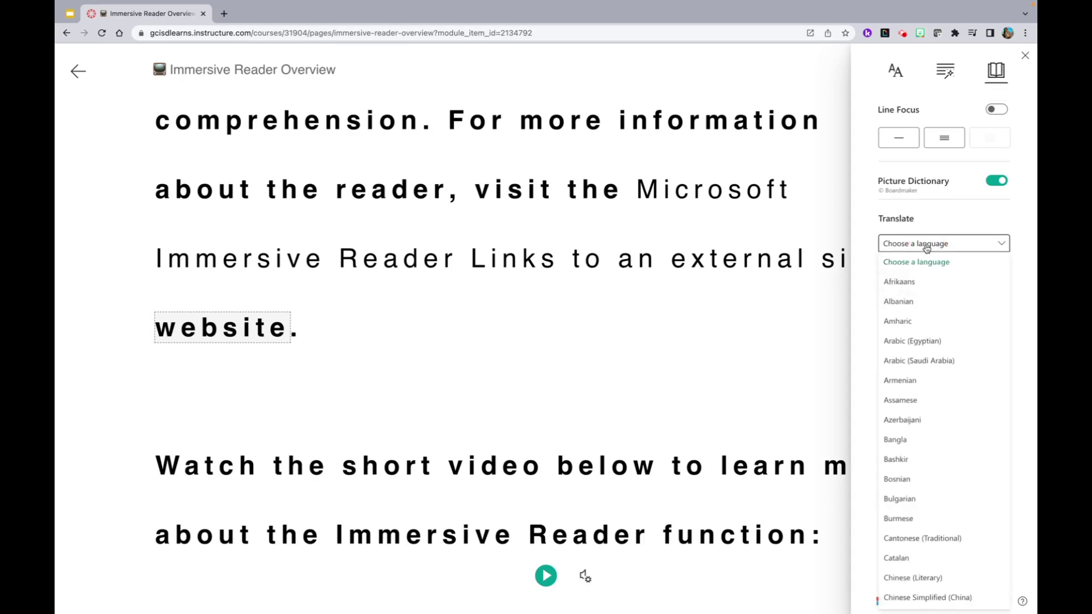
pyautogui.scroll(-7, 915, 407)
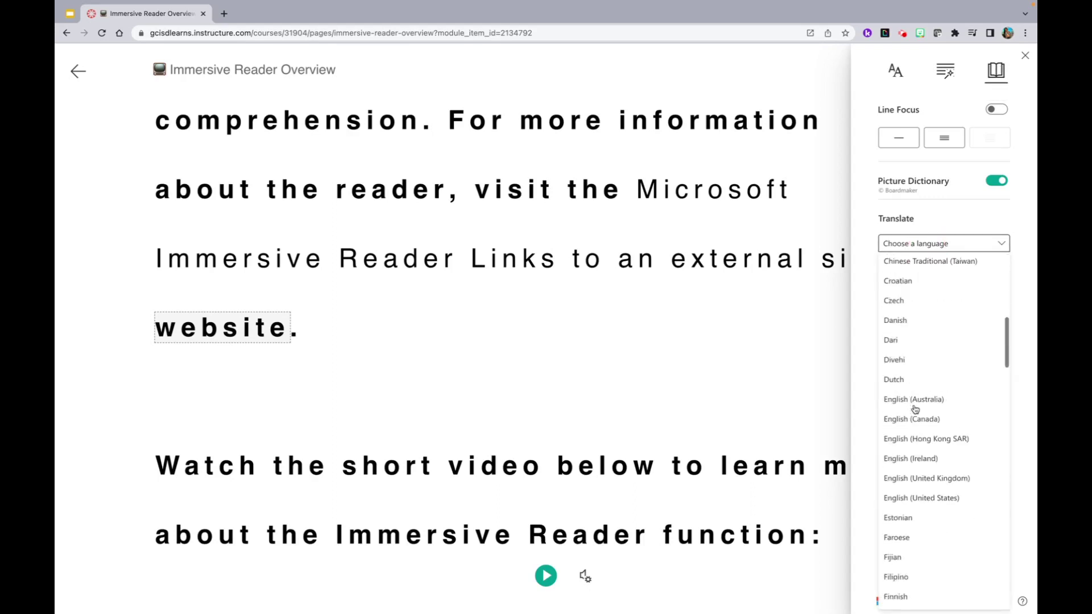
pyautogui.scroll(-12, 914, 408)
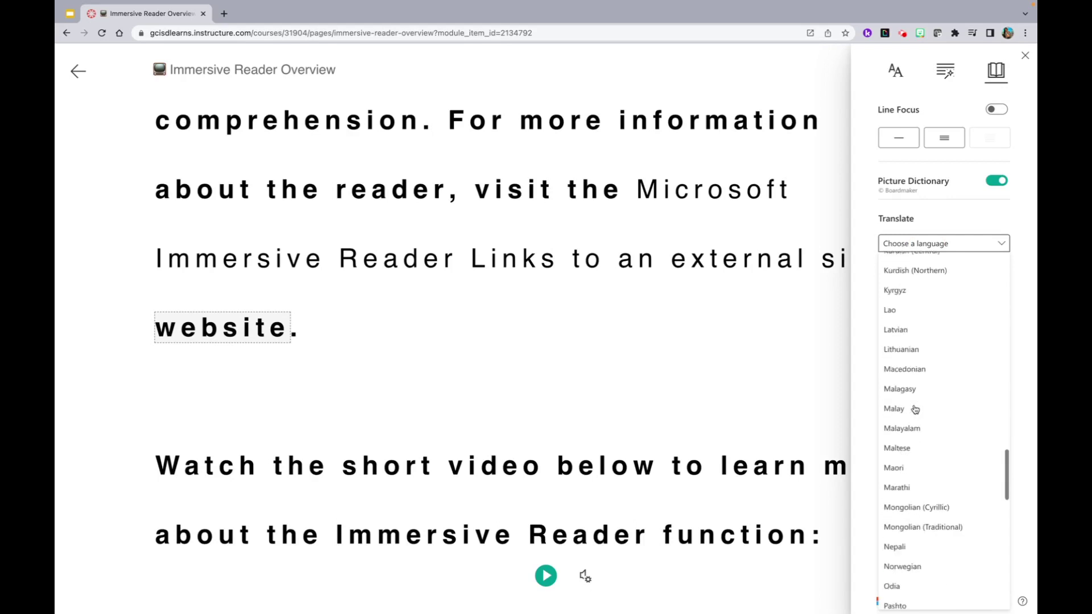
pyautogui.scroll(-9, 914, 408)
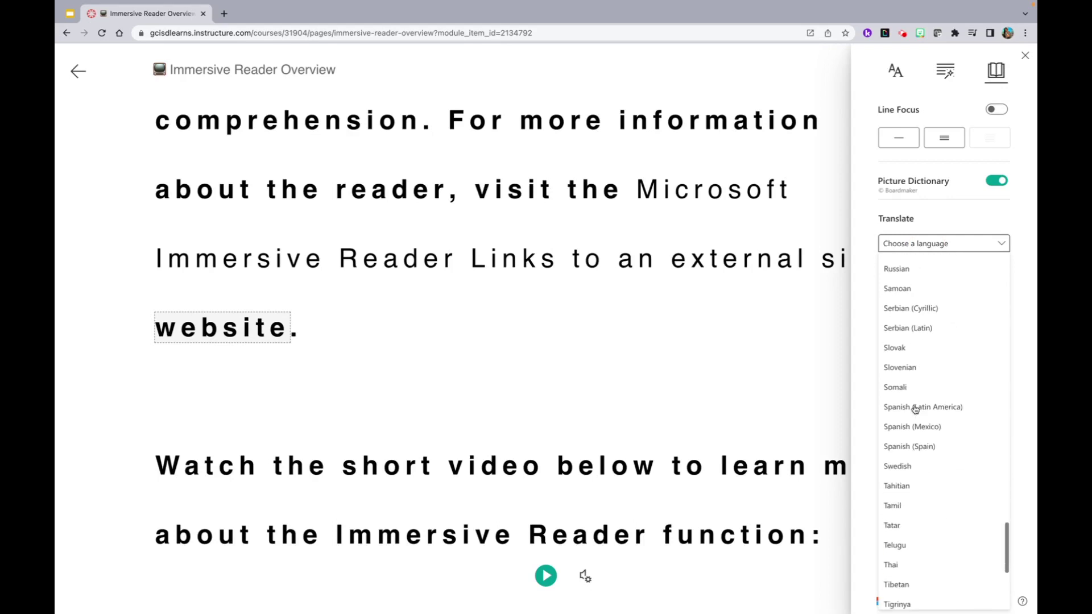
pyautogui.click(907, 427)
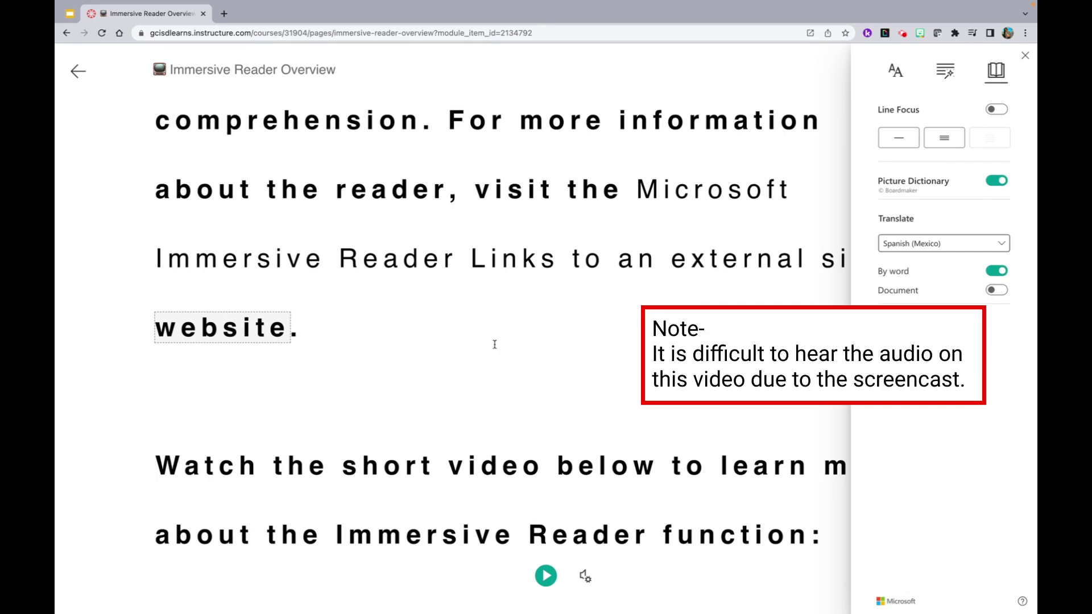
pyautogui.click(245, 329)
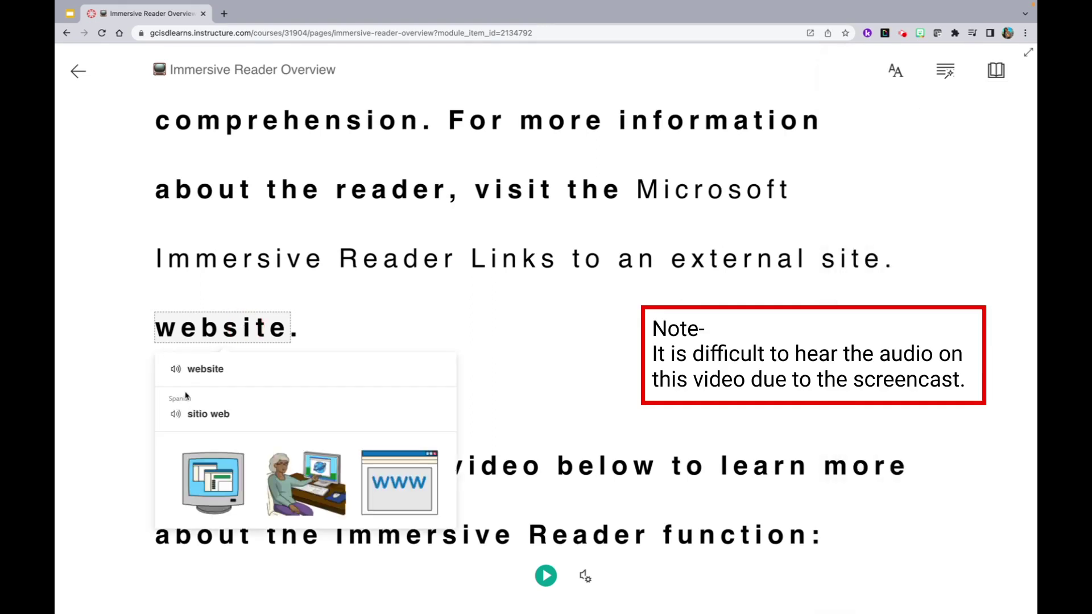
pyautogui.click(175, 416)
# - Turn off By word translation and turn on Document translation for the whole page
pyautogui.click(1007, 81)
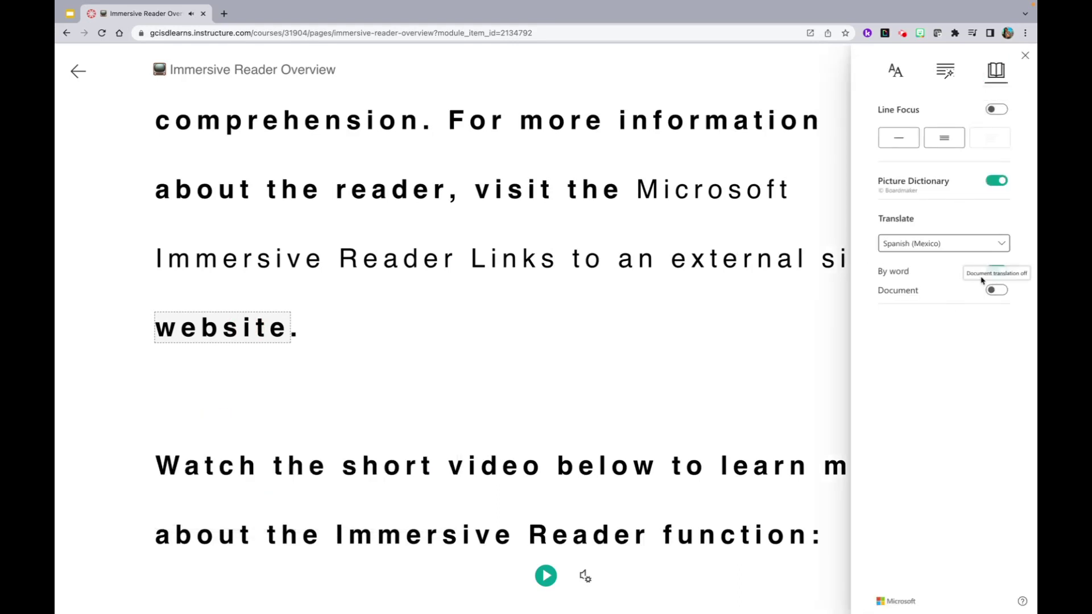
pyautogui.click(999, 271)
pyautogui.click(995, 291)
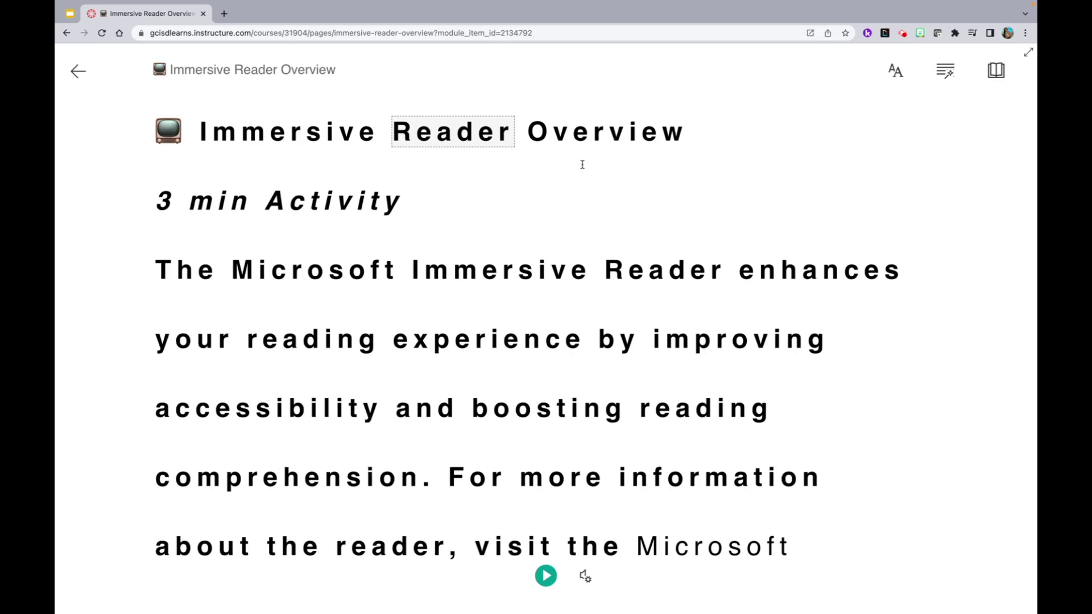
# - Read the page aloud from the title and pause at the word 'enhances'
pyautogui.scroll(-1, 582, 164)
pyautogui.scroll(1, 583, 164)
pyautogui.click(546, 576)
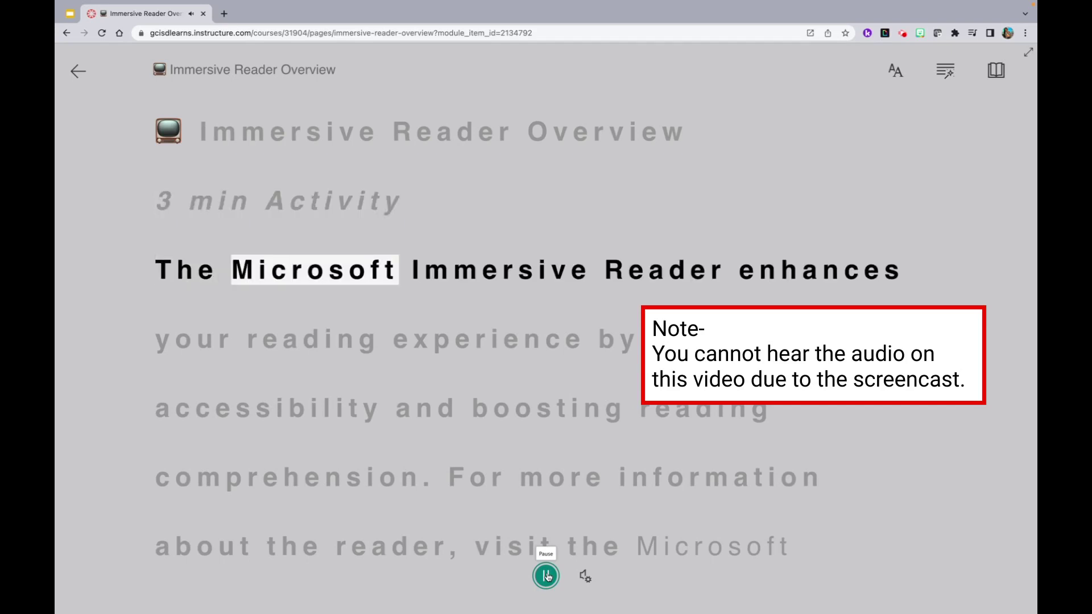
pyautogui.click(546, 577)
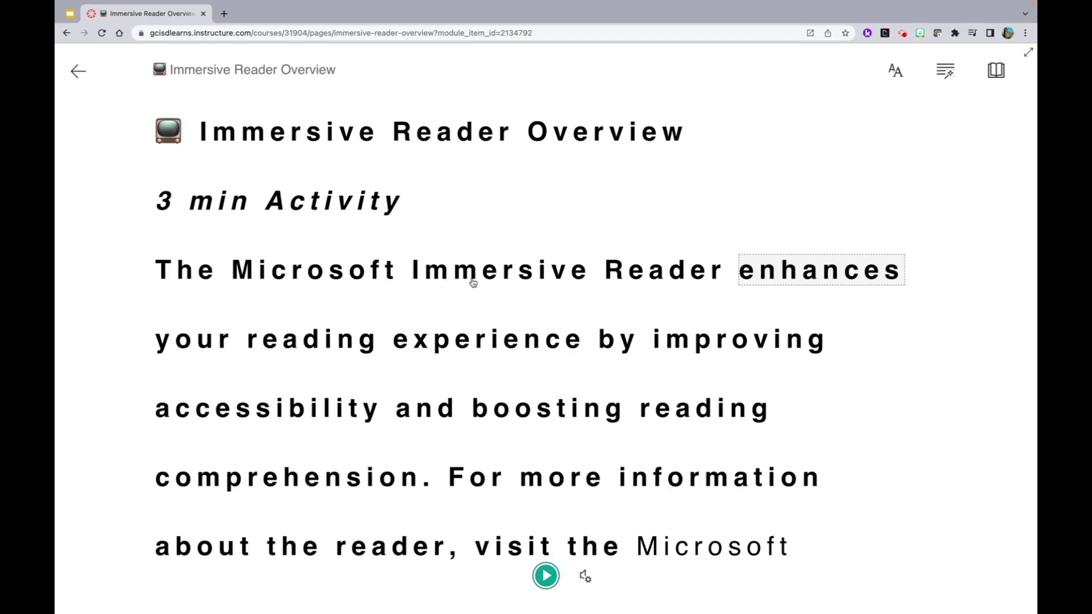
# - In Voice Settings, adjust the voice speed, select the Male voice, and resume reading aloud
pyautogui.click(586, 577)
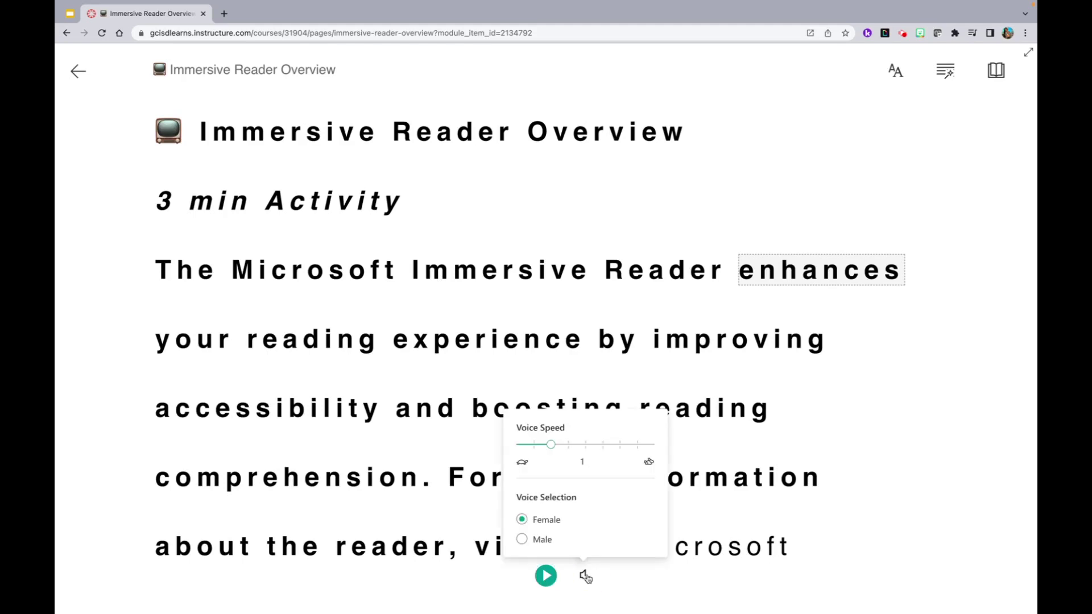
pyautogui.moveTo(550, 444)
pyautogui.mouseDown()
pyautogui.moveTo(602, 448)
pyautogui.moveTo(551, 446)
pyautogui.mouseUp()
pyautogui.click(523, 541)
pyautogui.click(522, 519)
pyautogui.click(523, 539)
pyautogui.click(533, 445)
pyautogui.click(546, 575)
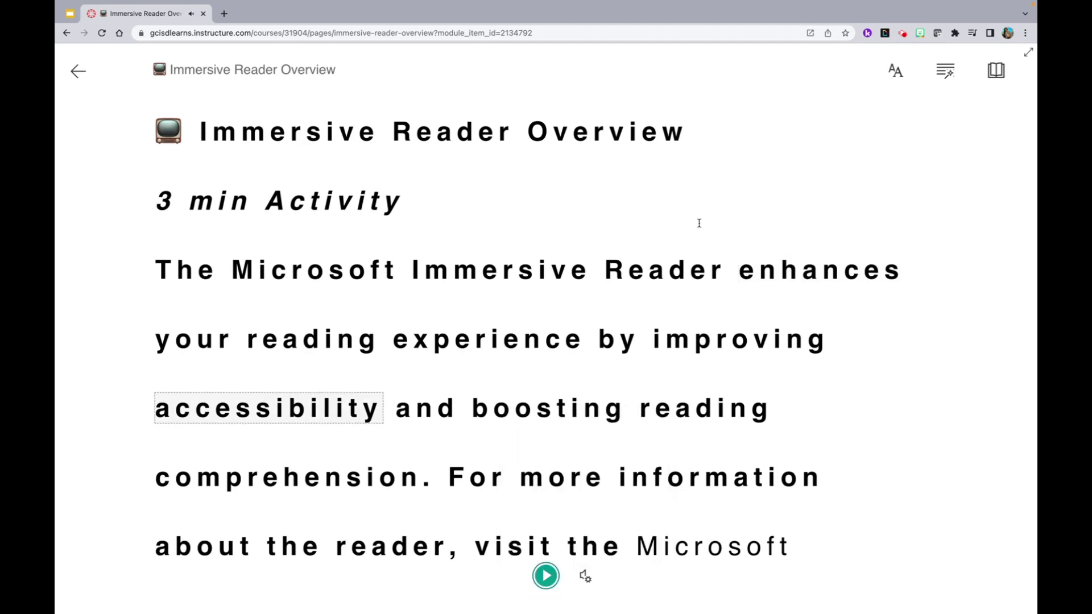